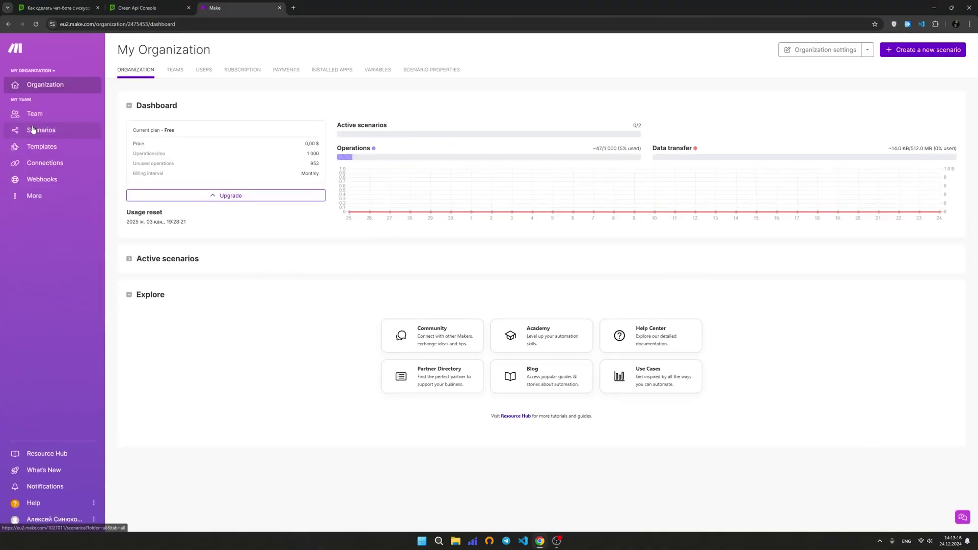
Create a new scenario from Scenarios, triggered by Green API's New Message Webhook module
{"action": "left_click", "coordinate": [33, 128]}
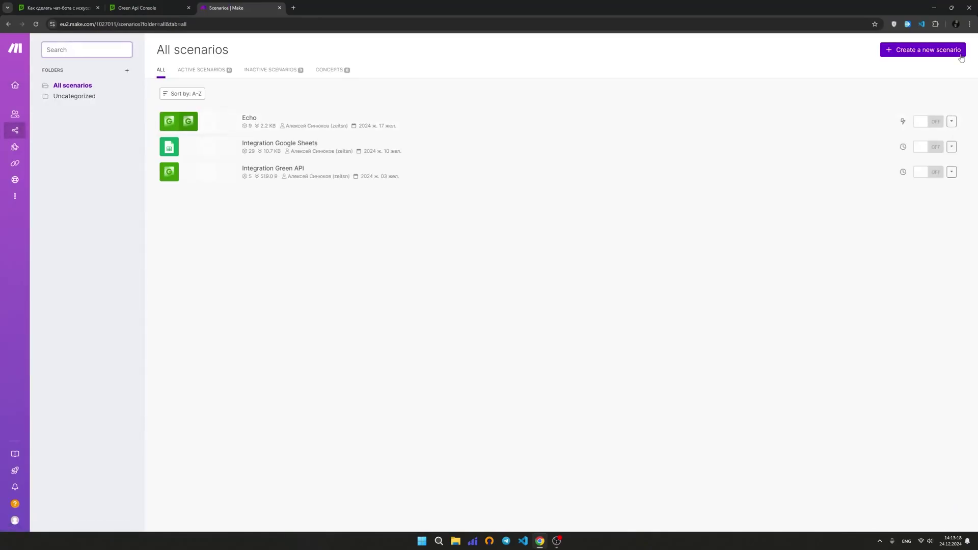
{"action": "left_click", "coordinate": [936, 55]}
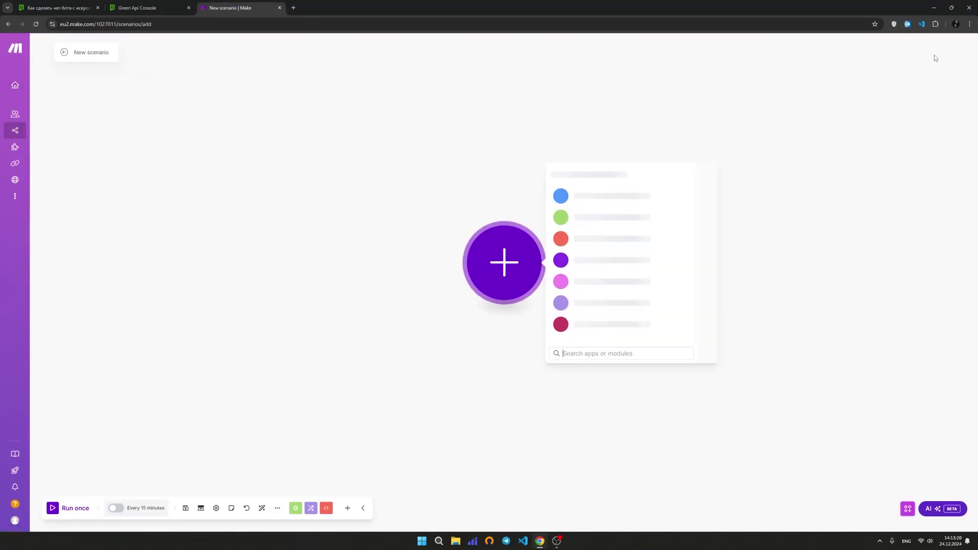
{"action": "type", "text": "gre"}
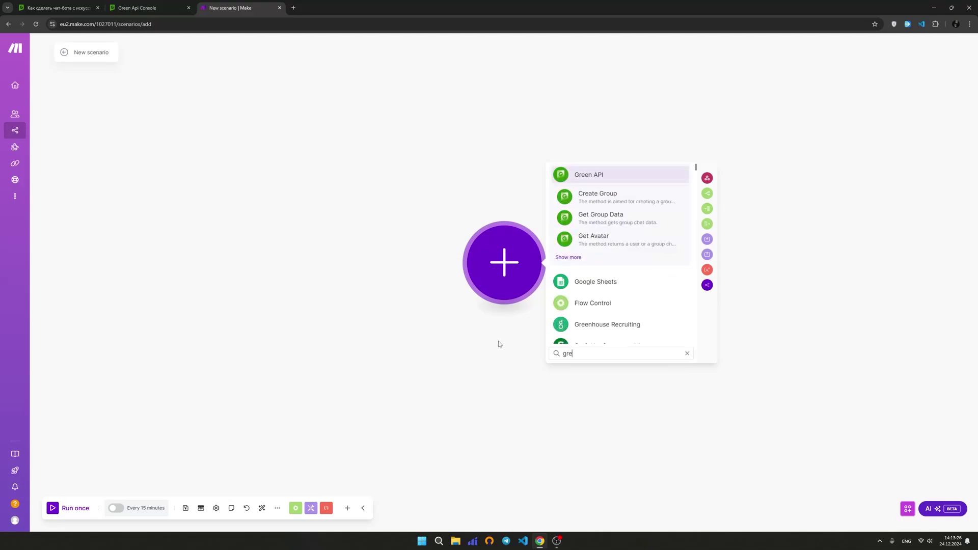
{"action": "left_click", "coordinate": [605, 175]}
{"action": "type", "text": "new"}
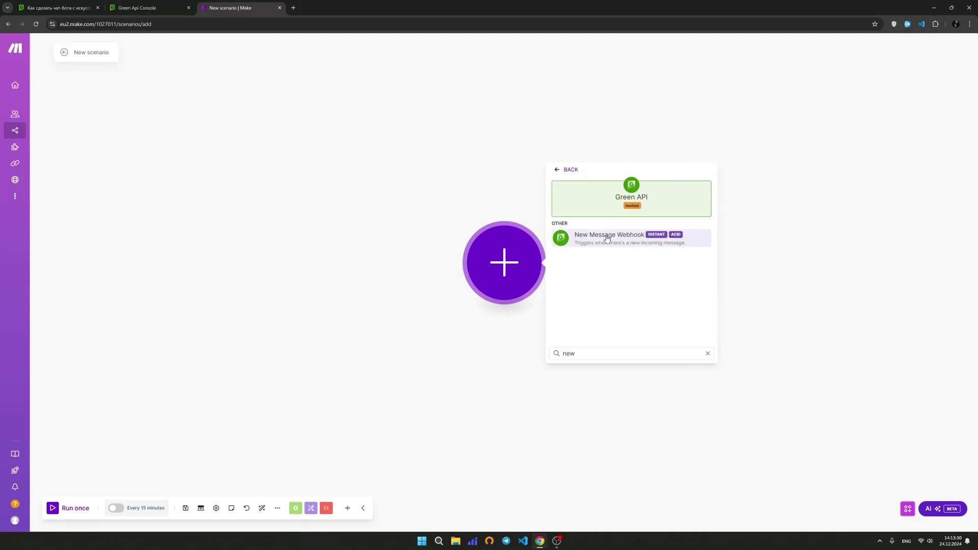
{"action": "left_click", "coordinate": [607, 238]}
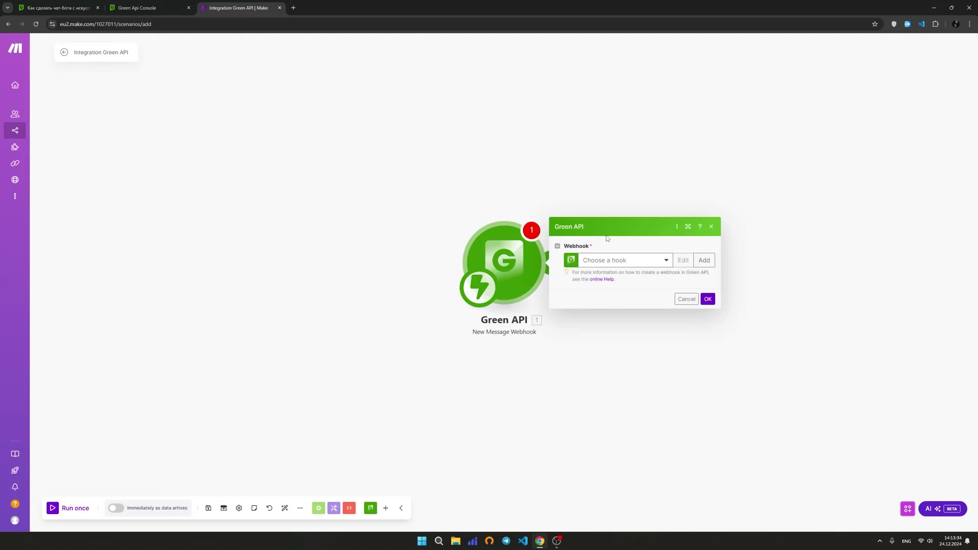
Attach the existing My New Message WebHook to the trigger and run the scenario once to catch a message
{"action": "left_click", "coordinate": [664, 259]}
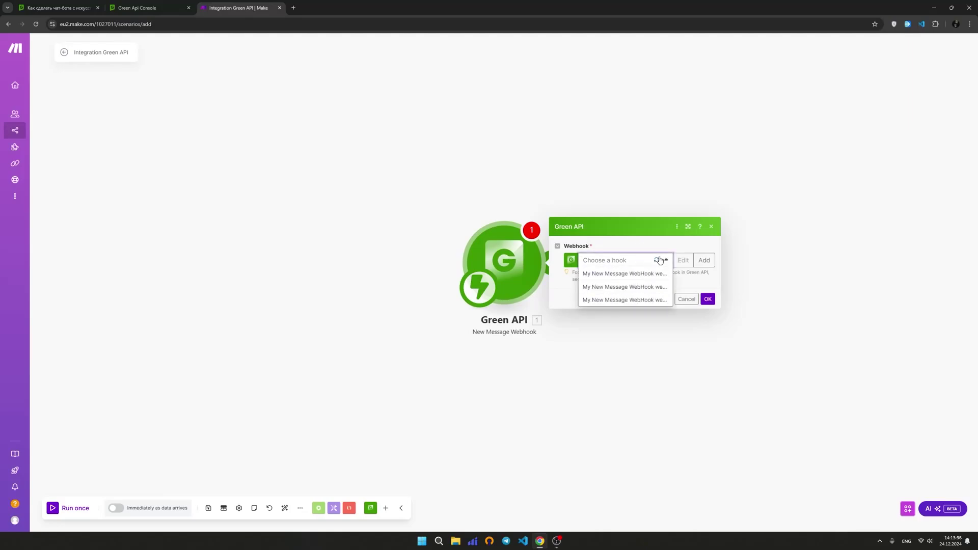
{"action": "left_click", "coordinate": [652, 275]}
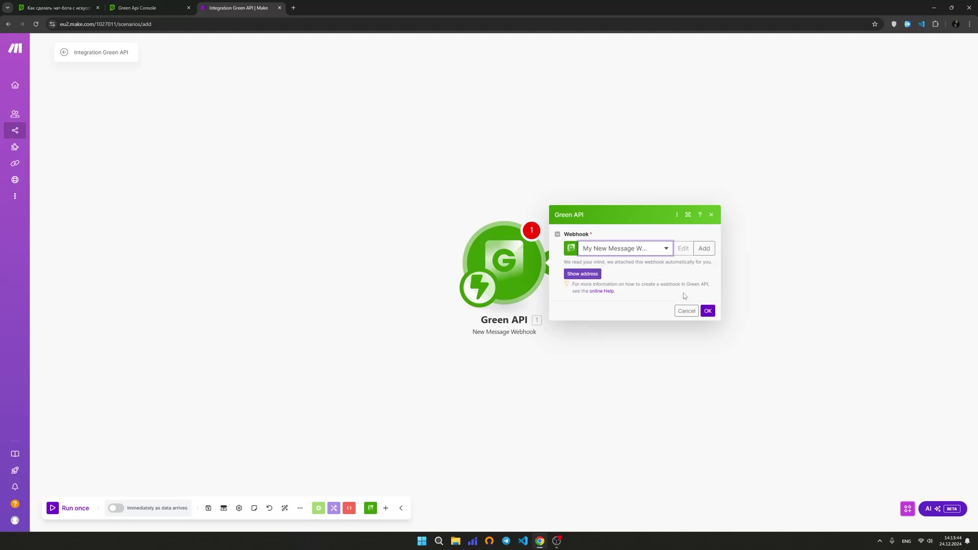
{"action": "left_click", "coordinate": [707, 311]}
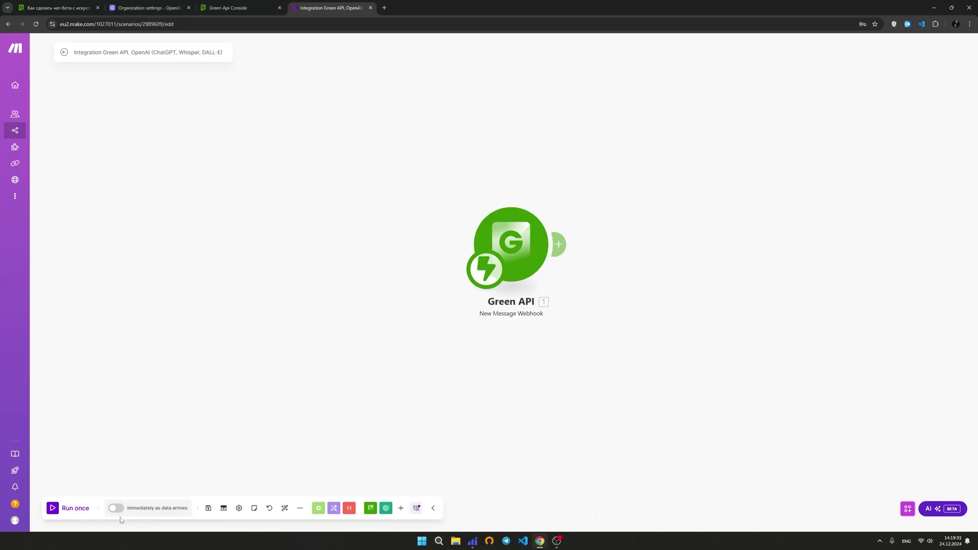
{"action": "left_click", "coordinate": [68, 508]}
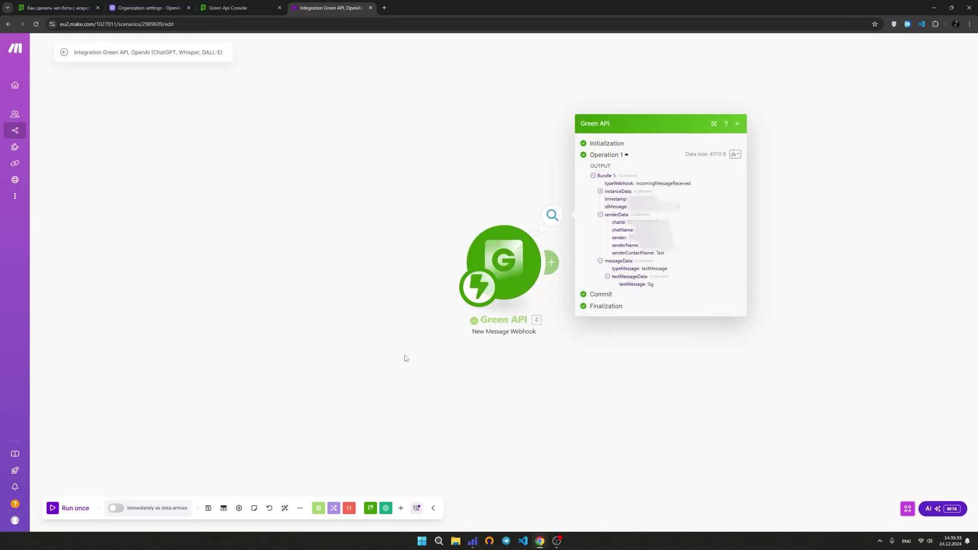
Add an OpenAI Create a Chat Completion module after the trigger and begin adding a connection
{"action": "left_click", "coordinate": [737, 124]}
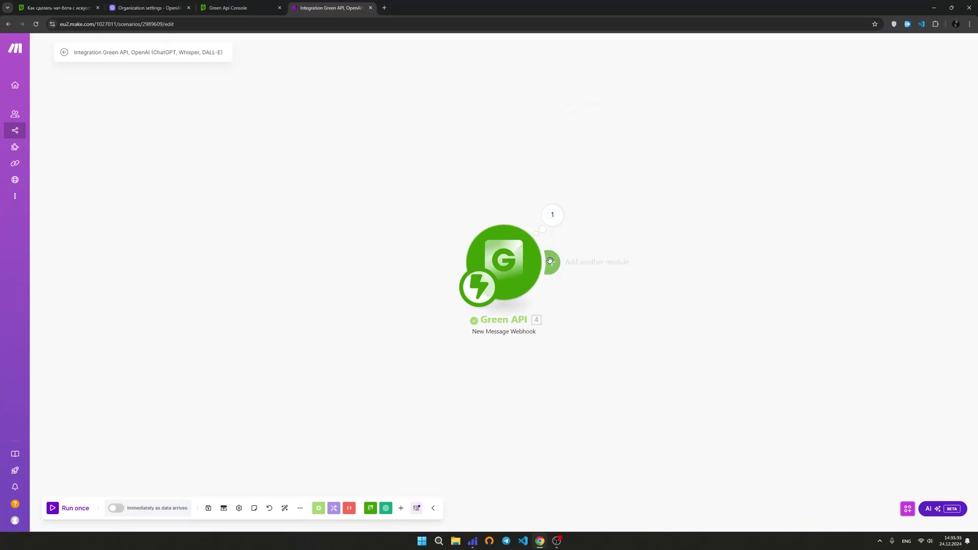
{"action": "left_click", "coordinate": [551, 260]}
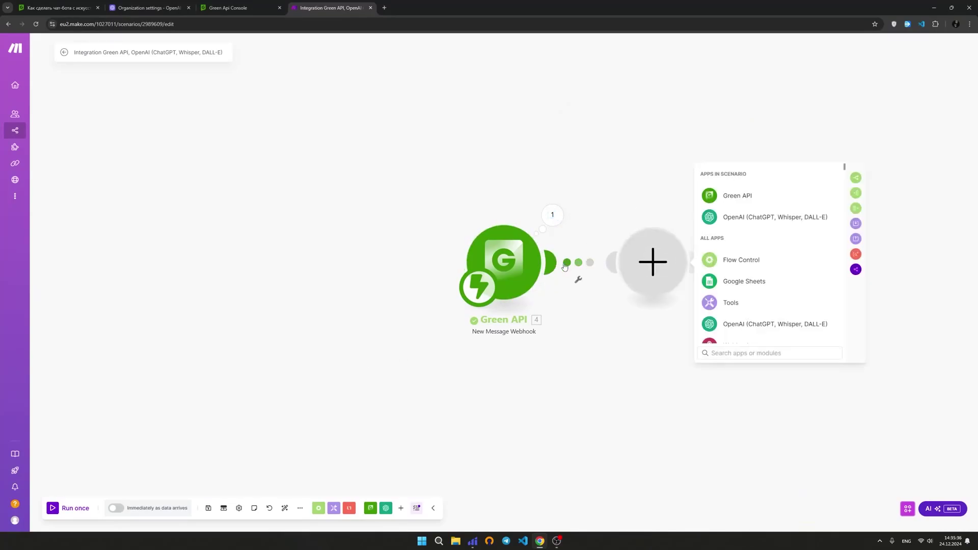
{"action": "left_click", "coordinate": [737, 217]}
{"action": "left_click", "coordinate": [750, 283]}
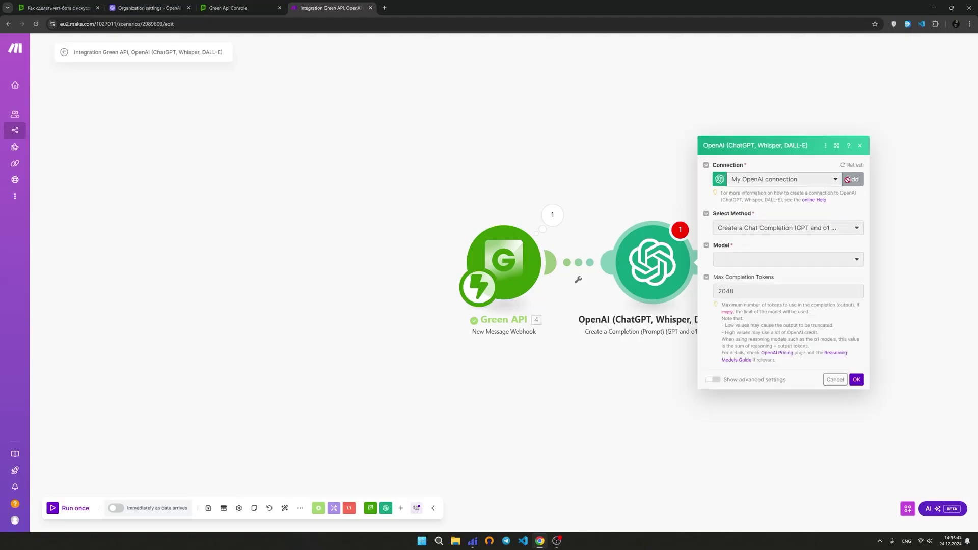
{"action": "left_click", "coordinate": [849, 180]}
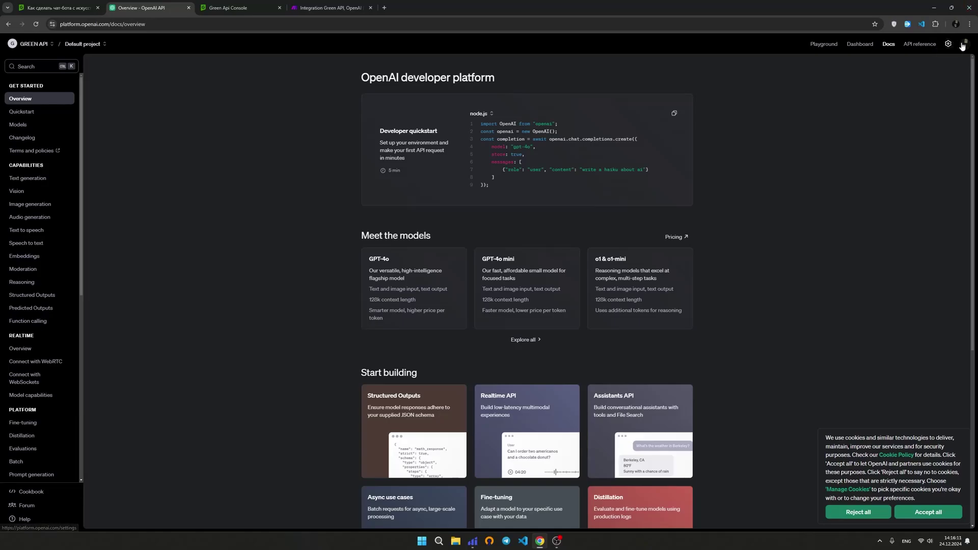
Dismiss the cookie preferences and reach the API keys page via the OpenAI Platform profile
{"action": "left_click", "coordinate": [964, 43]}
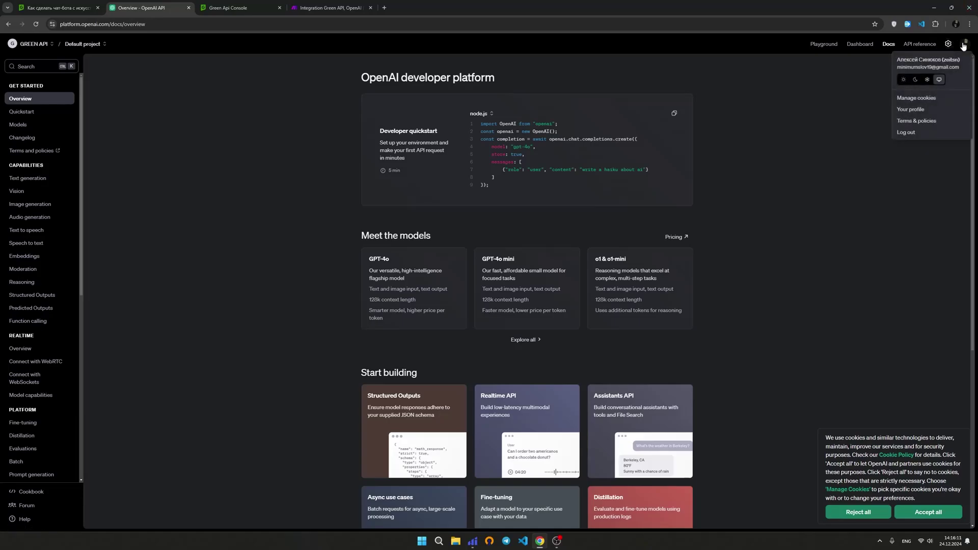
{"action": "left_click", "coordinate": [916, 98]}
{"action": "left_click", "coordinate": [954, 75]}
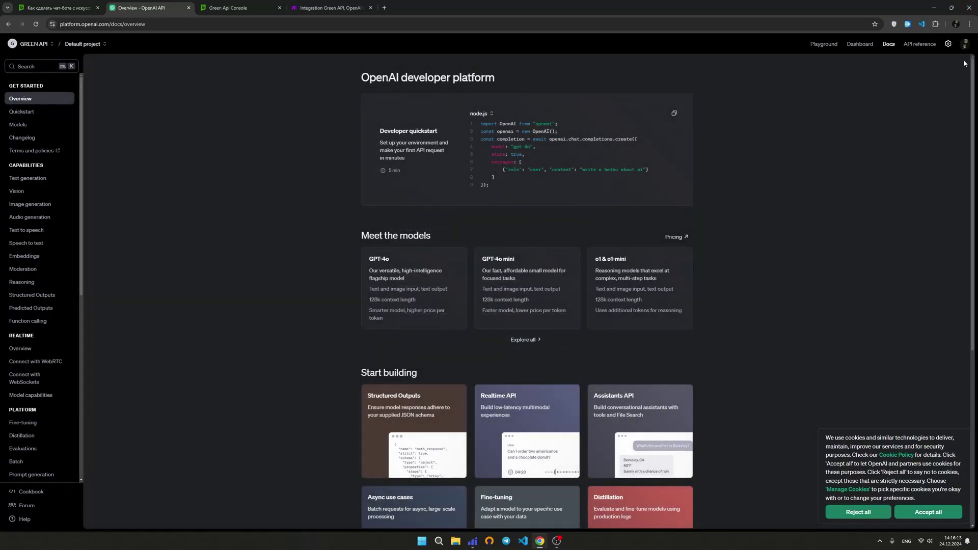
{"action": "left_click", "coordinate": [963, 45]}
{"action": "left_click", "coordinate": [922, 113]}
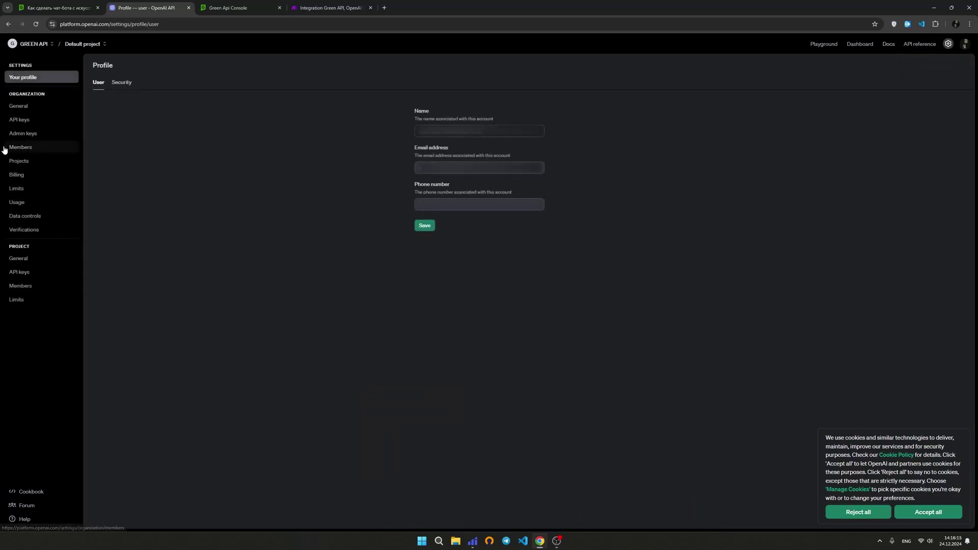
{"action": "left_click", "coordinate": [19, 119]}
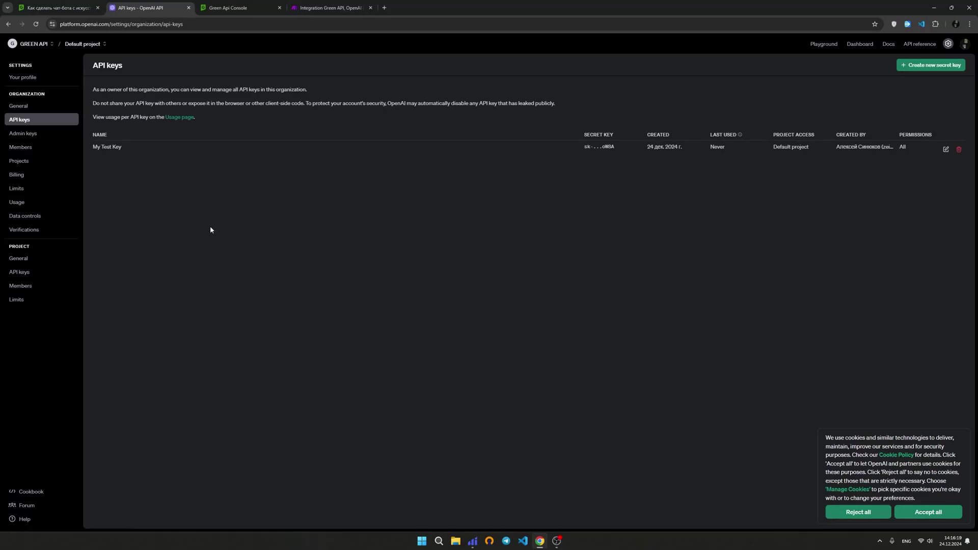
Create a secret key named 'Make API Key' for the Default project and copy it
{"action": "left_click", "coordinate": [931, 65]}
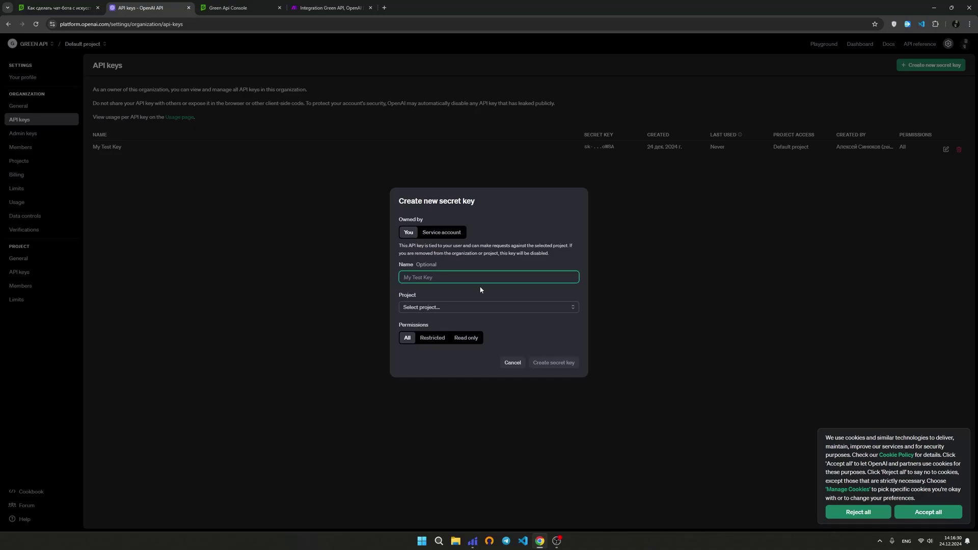
{"action": "type", "text": "Make API"}
{"action": "type", "text": "K"}
{"action": "type", "text": "ey"}
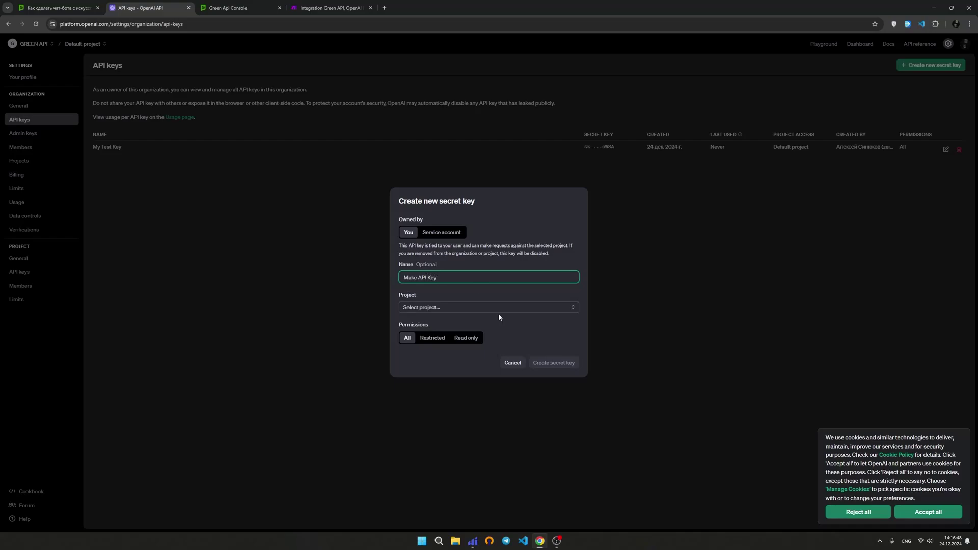
{"action": "left_click", "coordinate": [498, 309]}
{"action": "left_click", "coordinate": [489, 323]}
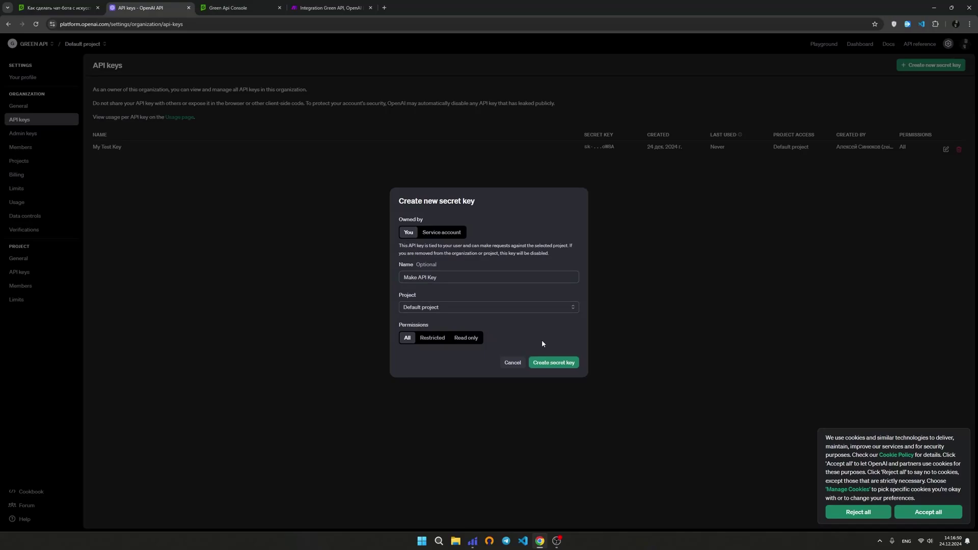
{"action": "left_click", "coordinate": [552, 364]}
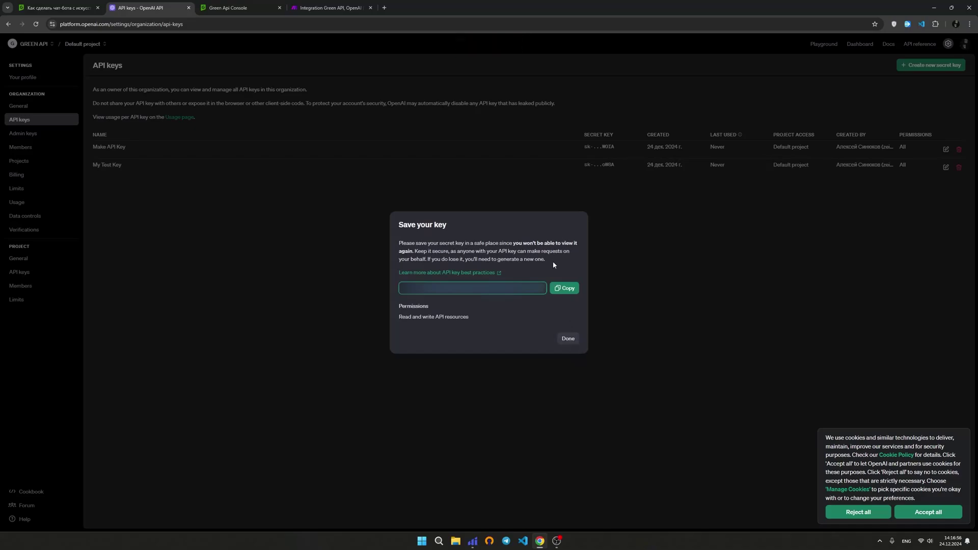
{"action": "left_click", "coordinate": [563, 289]}
{"action": "left_click", "coordinate": [568, 343]}
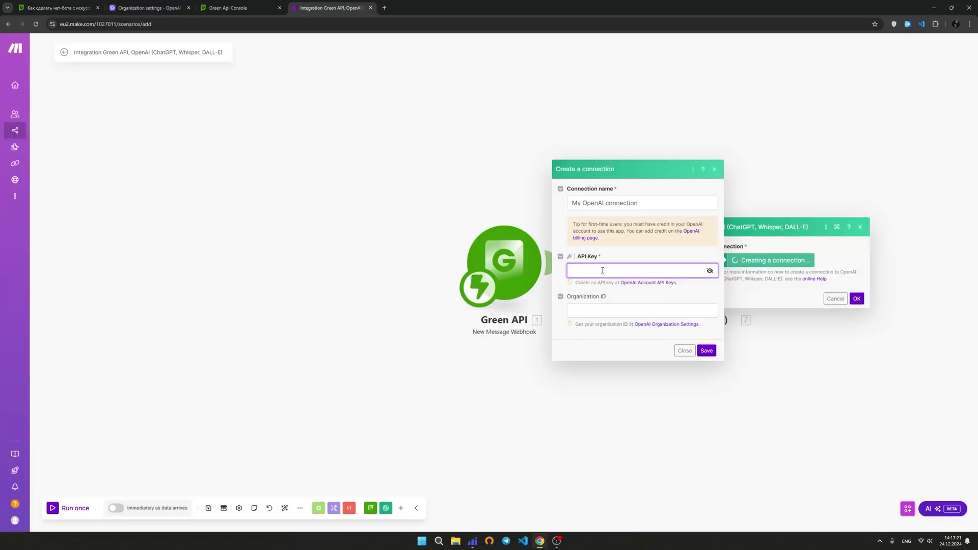
Paste the API key and organization ID into the connection and save it as My OpenAI connection
{"action": "key", "text": "ctrl+v"}
{"action": "left_click", "coordinate": [617, 307]}
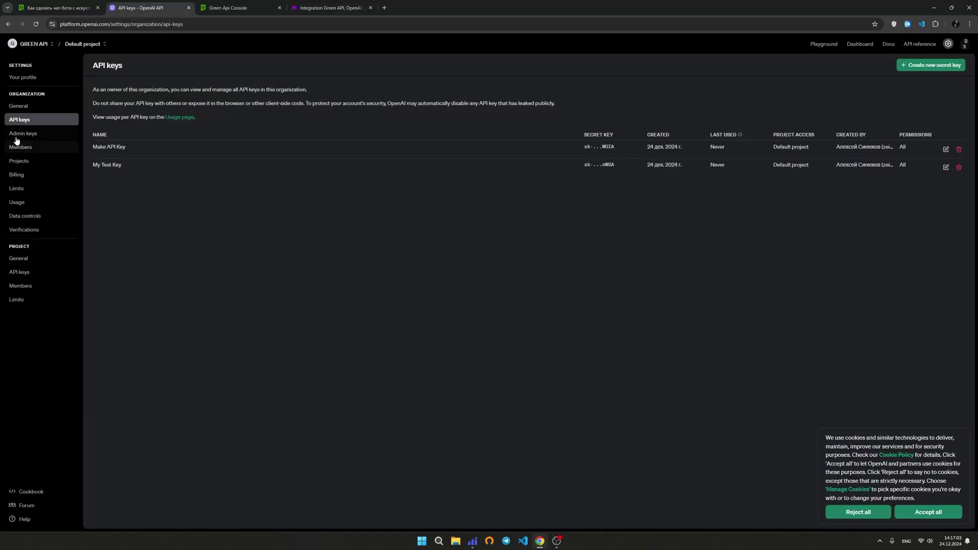
{"action": "left_click", "coordinate": [19, 105]}
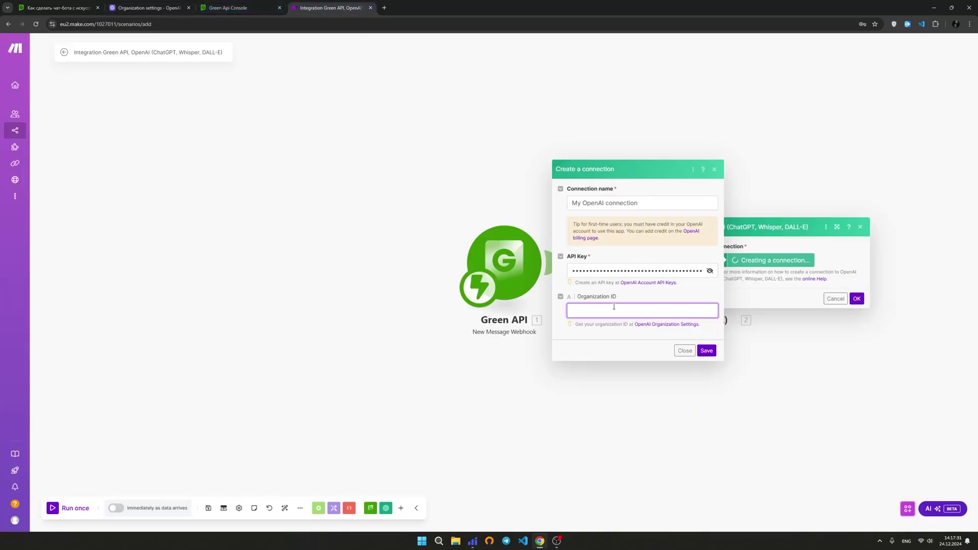
{"action": "key", "text": "ctrl+v"}
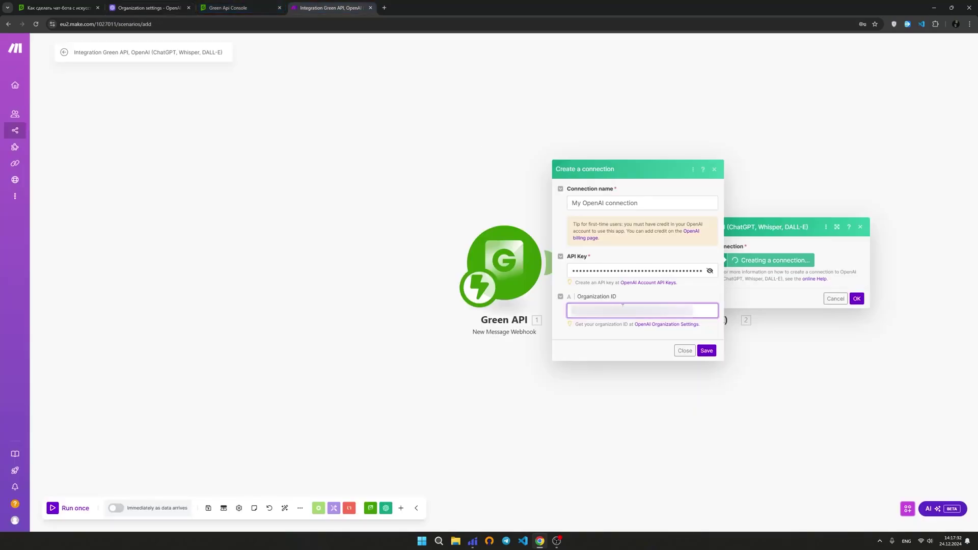
{"action": "left_click", "coordinate": [707, 350]}
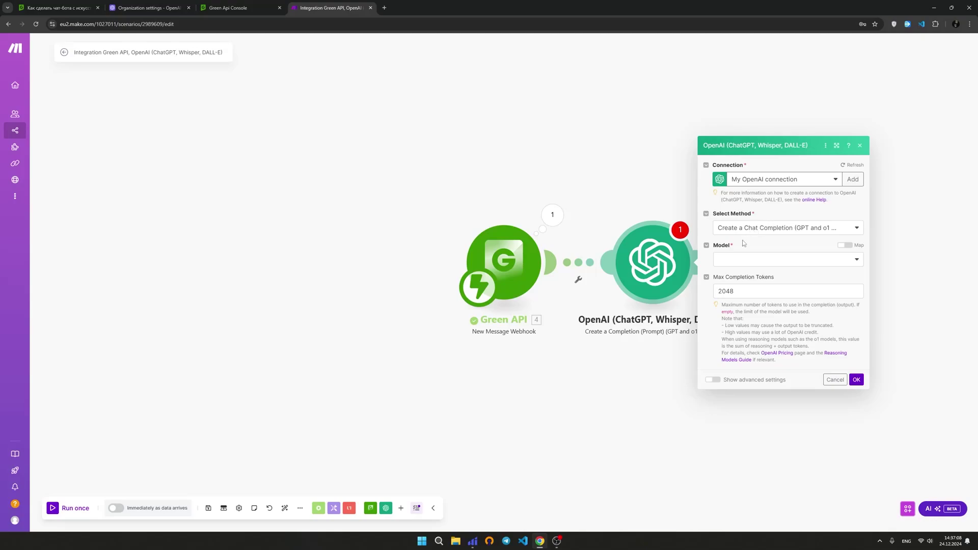
Choose gpt-4o-mini (system) from the OpenAI module's Model list
{"action": "left_click", "coordinate": [738, 260]}
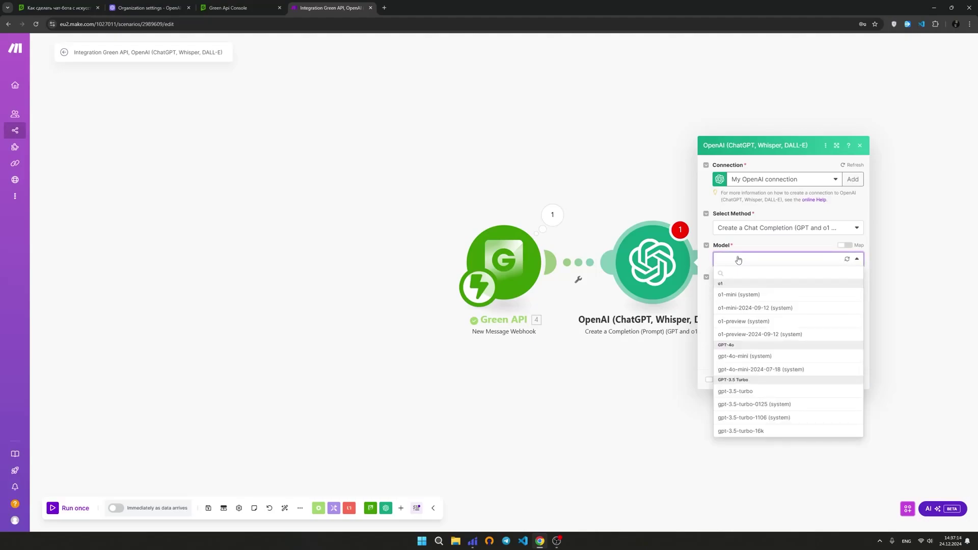
{"action": "left_click", "coordinate": [755, 357]}
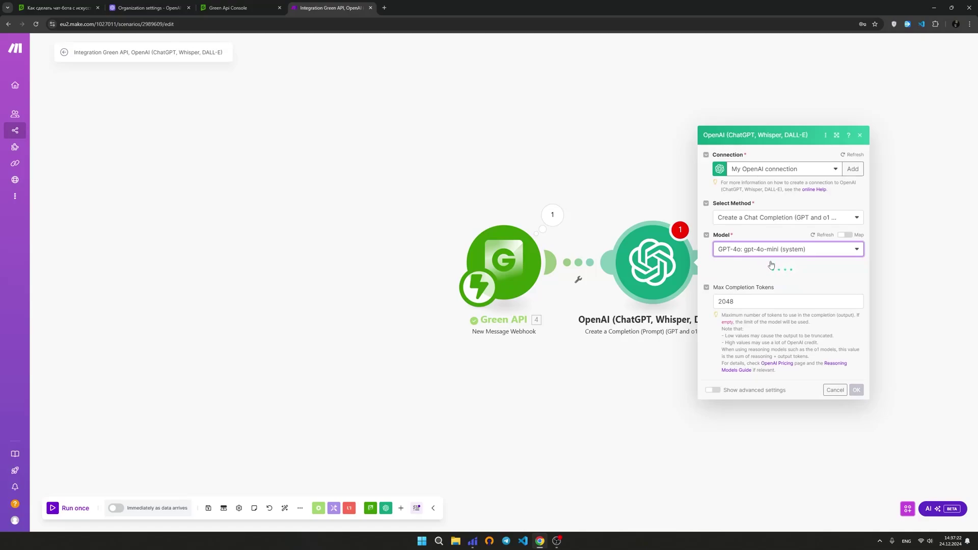
Add a Developer / System message whose prompt greets the sender using the mapped senderName
{"action": "left_click", "coordinate": [734, 271]}
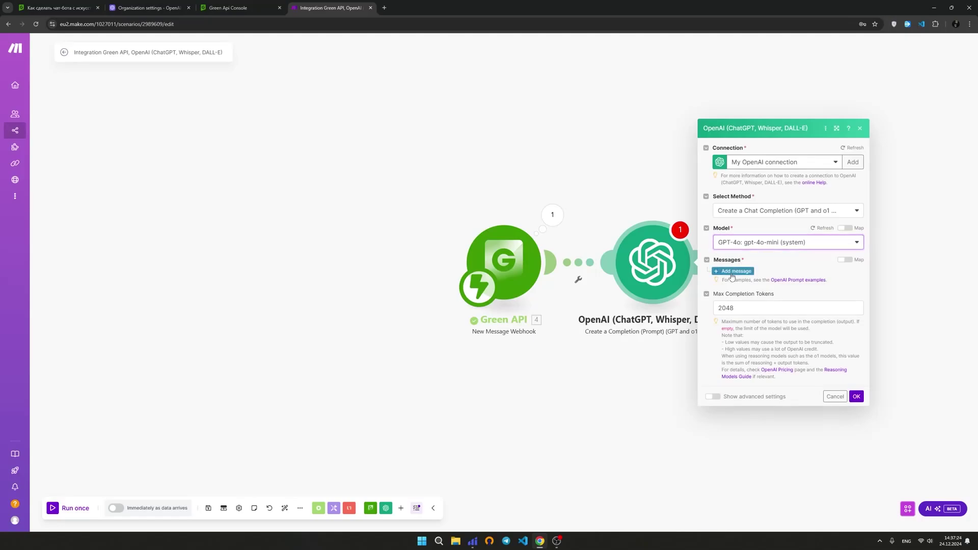
{"action": "left_click", "coordinate": [765, 271]}
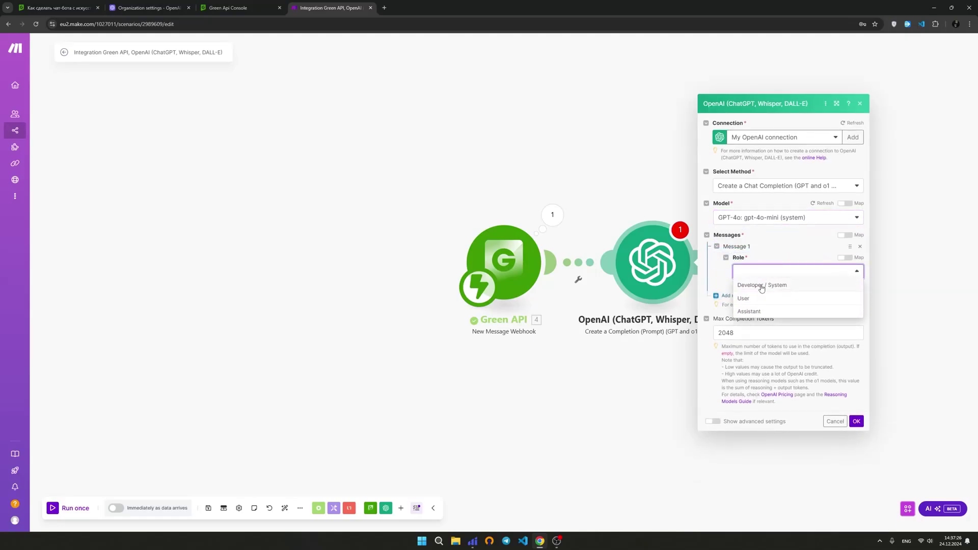
{"action": "left_click", "coordinate": [761, 286]}
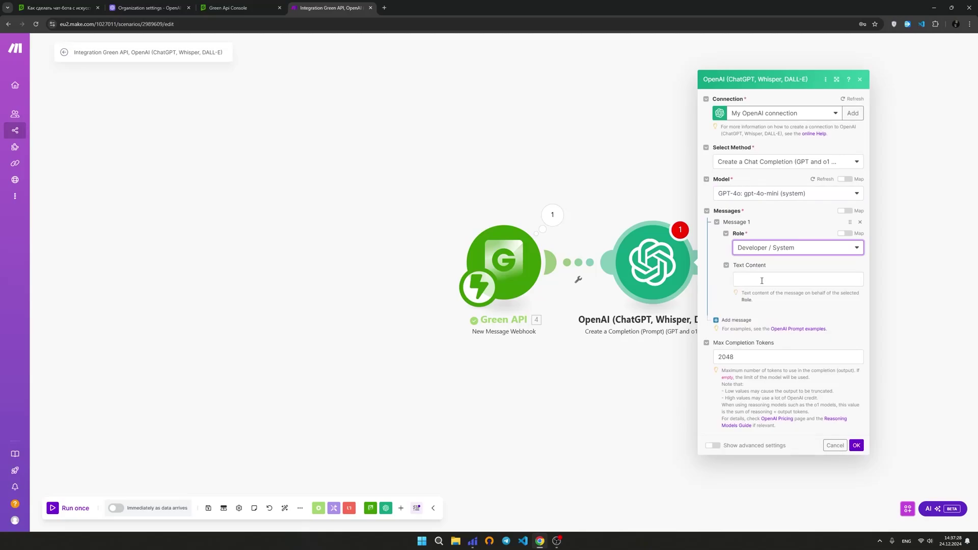
{"action": "left_click", "coordinate": [761, 281]}
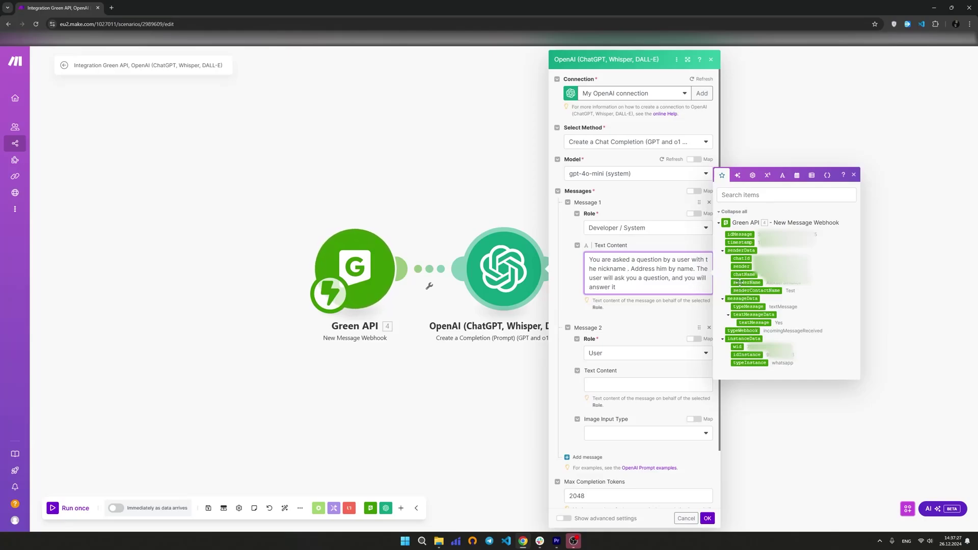
{"action": "left_click", "coordinate": [740, 282]}
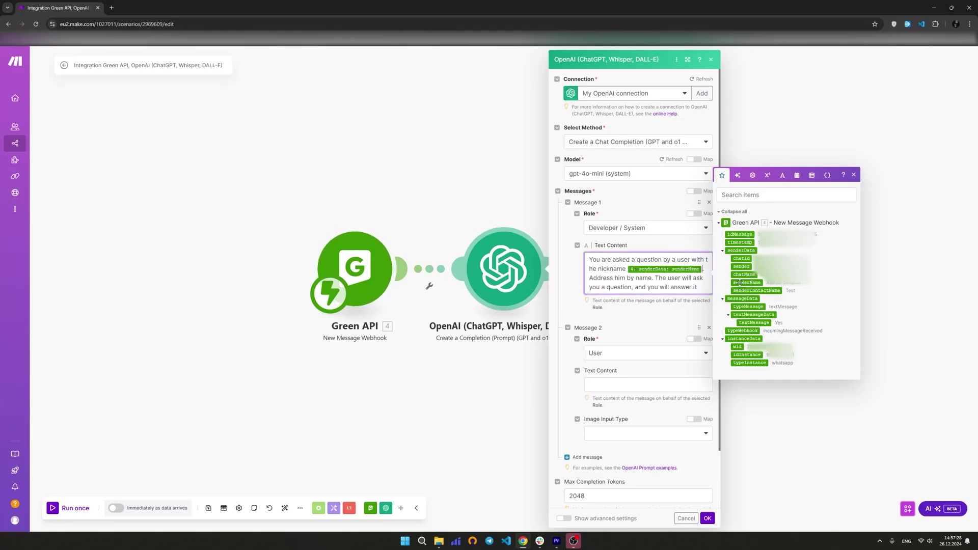
Map the incoming textMessage into Message 2's text content
{"action": "left_click", "coordinate": [631, 386]}
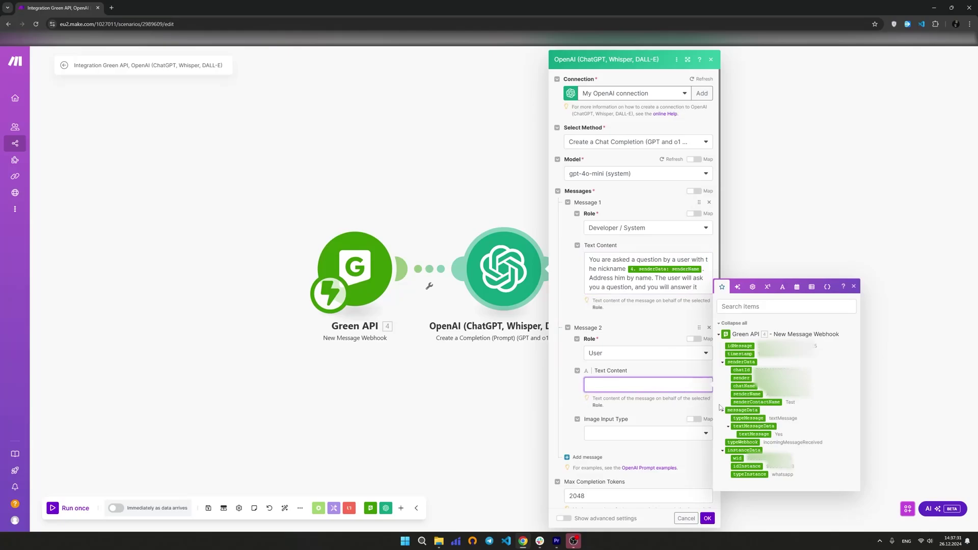
{"action": "left_click", "coordinate": [743, 434]}
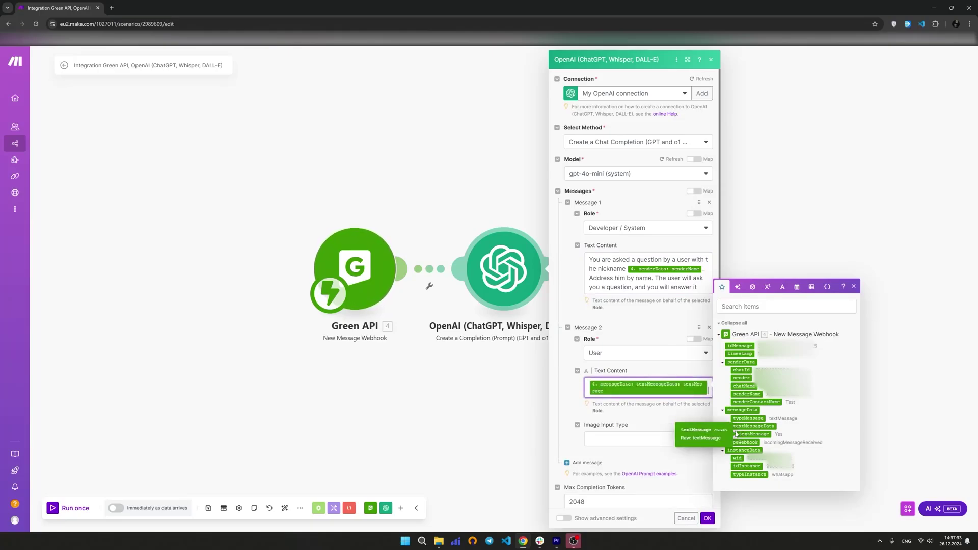
{"action": "left_click", "coordinate": [855, 288]}
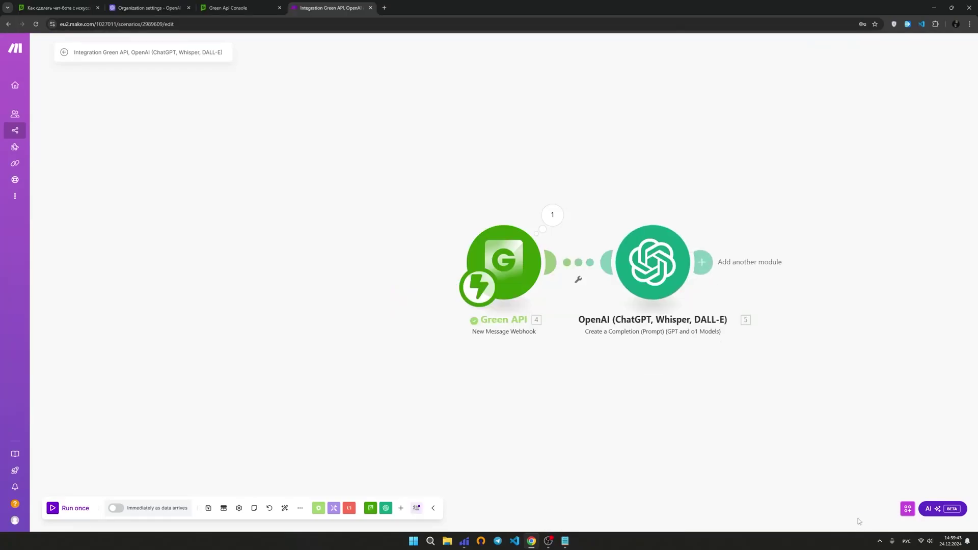
Run the scenario once, then add a Green API Send Message module after OpenAI
{"action": "left_click", "coordinate": [50, 511]}
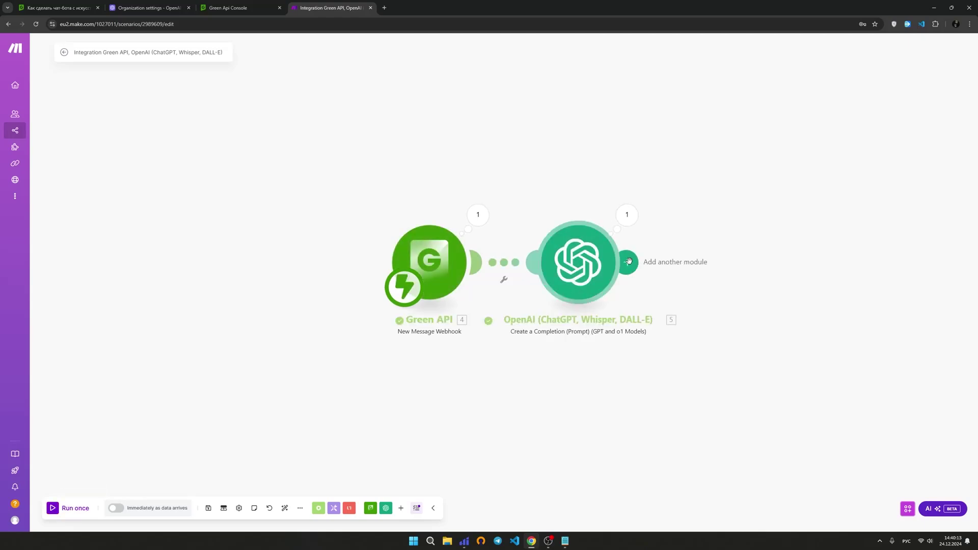
{"action": "left_click", "coordinate": [628, 262]}
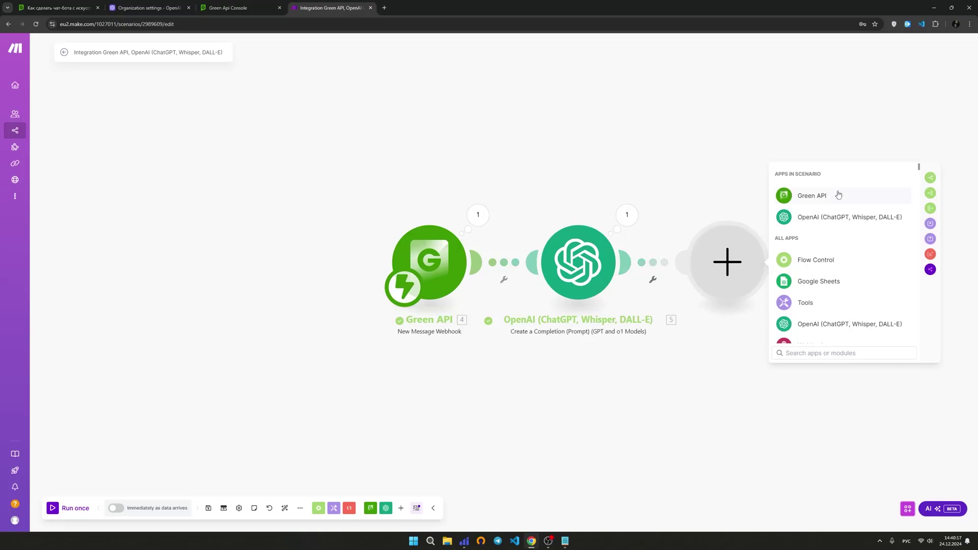
{"action": "left_click", "coordinate": [838, 195]}
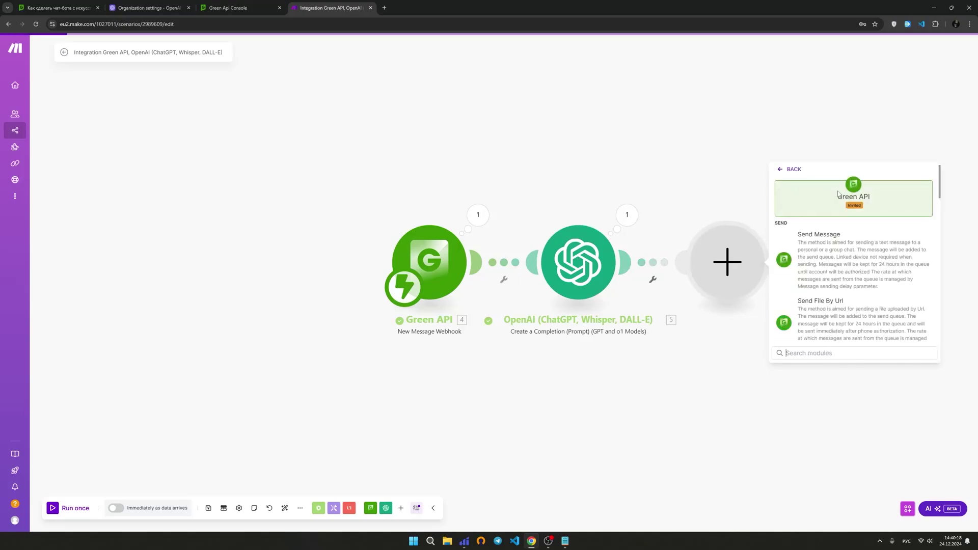
{"action": "left_click", "coordinate": [840, 239]}
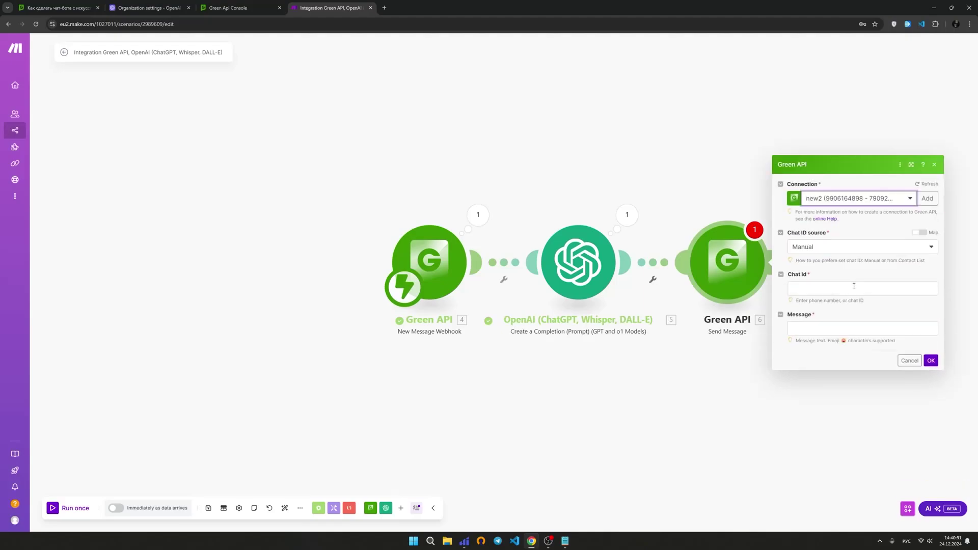
Map senderData chatId to Chat Id and the OpenAI Result to Message, then confirm
{"action": "left_click", "coordinate": [840, 289]}
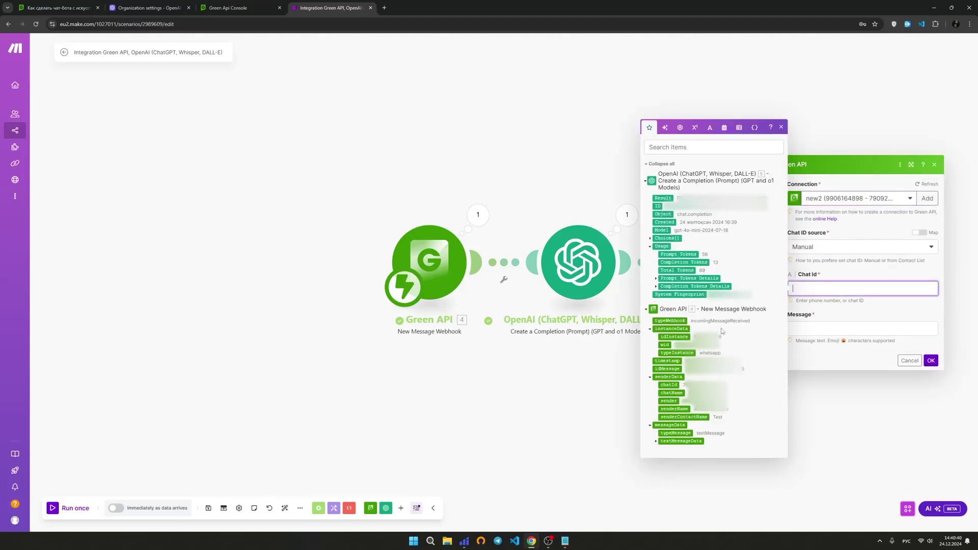
{"action": "left_click", "coordinate": [669, 385]}
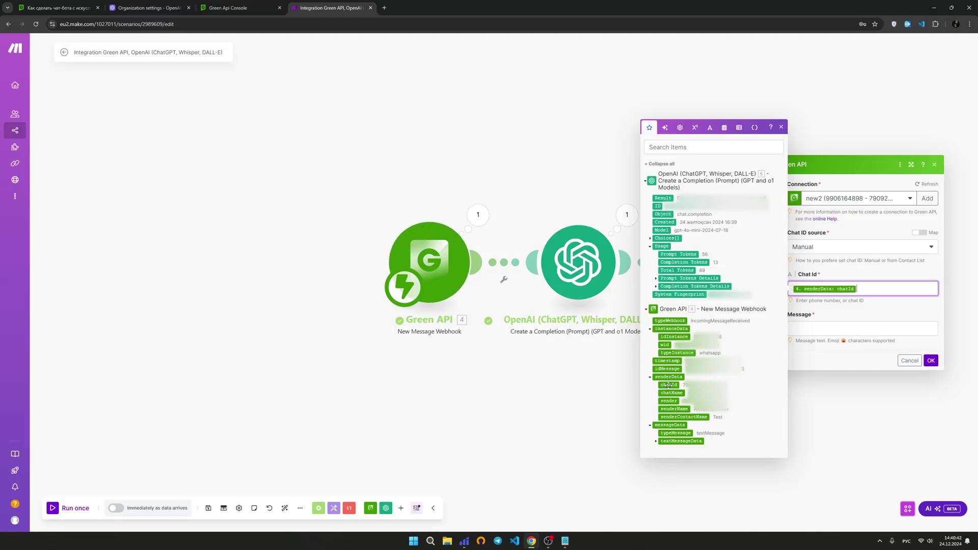
{"action": "left_click", "coordinate": [828, 332]}
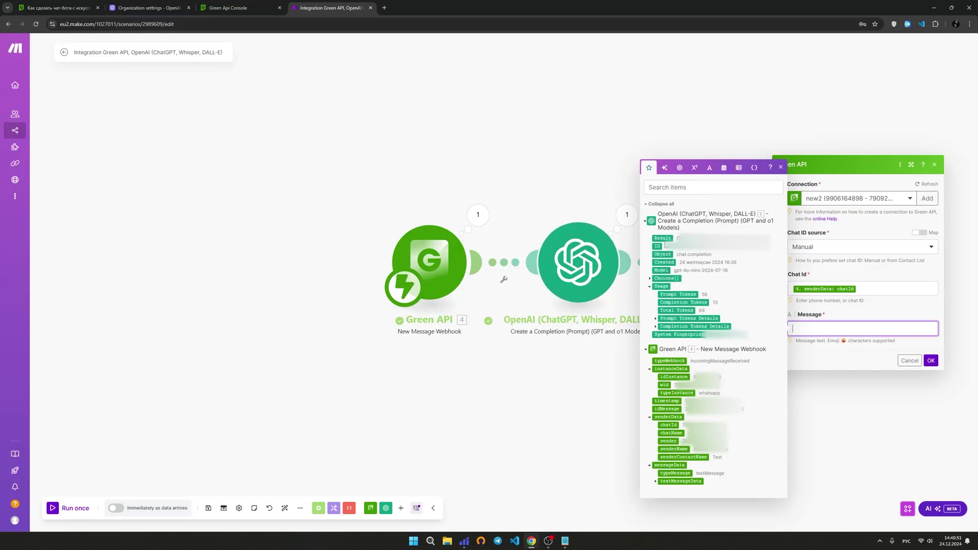
{"action": "left_click", "coordinate": [664, 238]}
{"action": "left_click", "coordinate": [866, 315]}
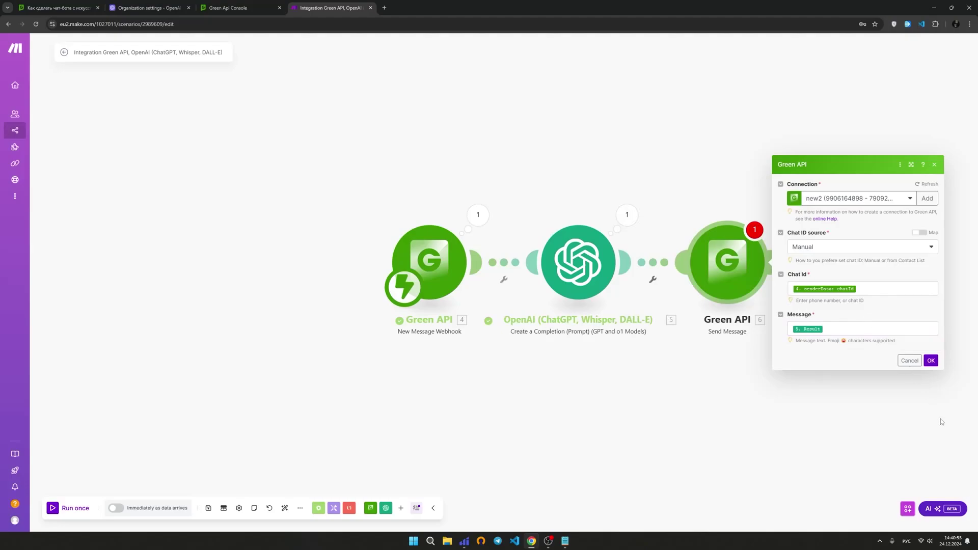
{"action": "left_click", "coordinate": [932, 361]}
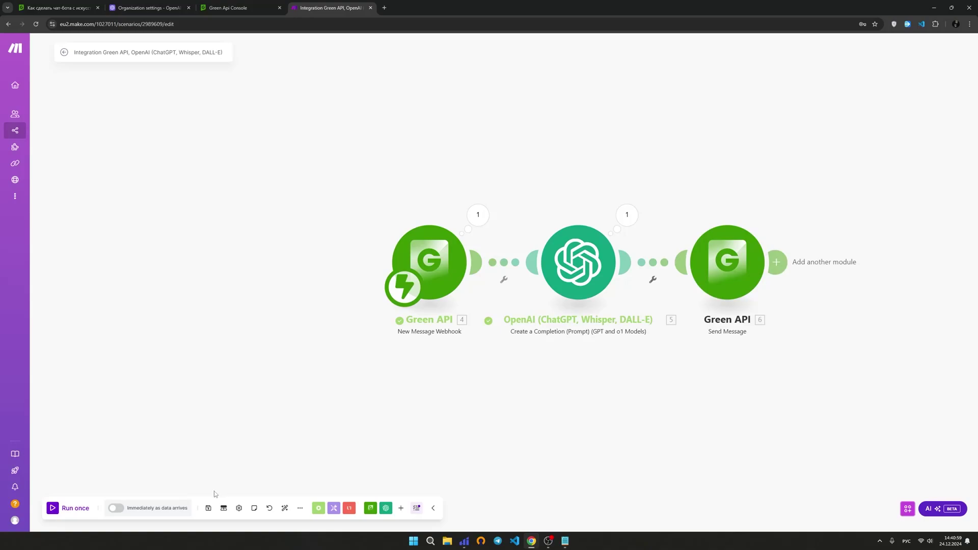
Switch on the Immediately as data arrives scheduling toggle
{"action": "left_click", "coordinate": [115, 508]}
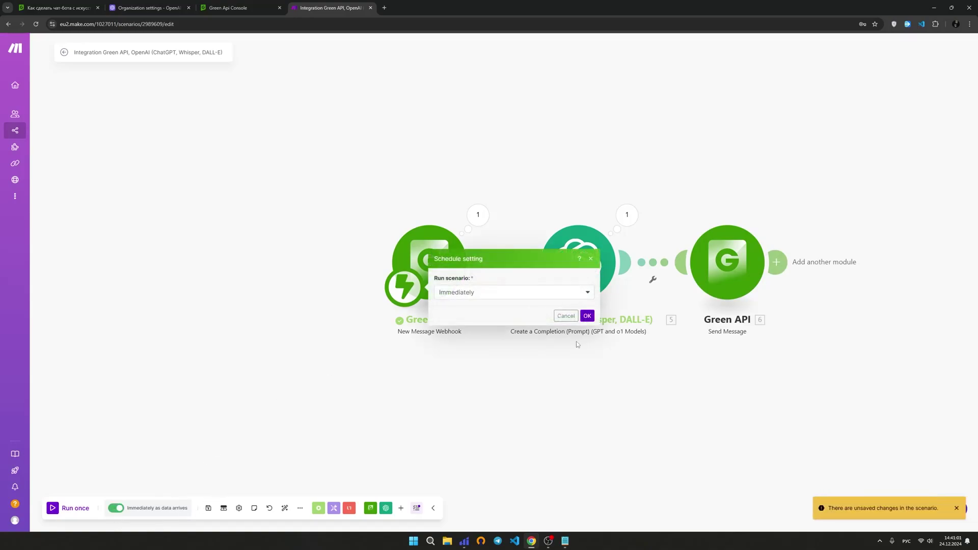